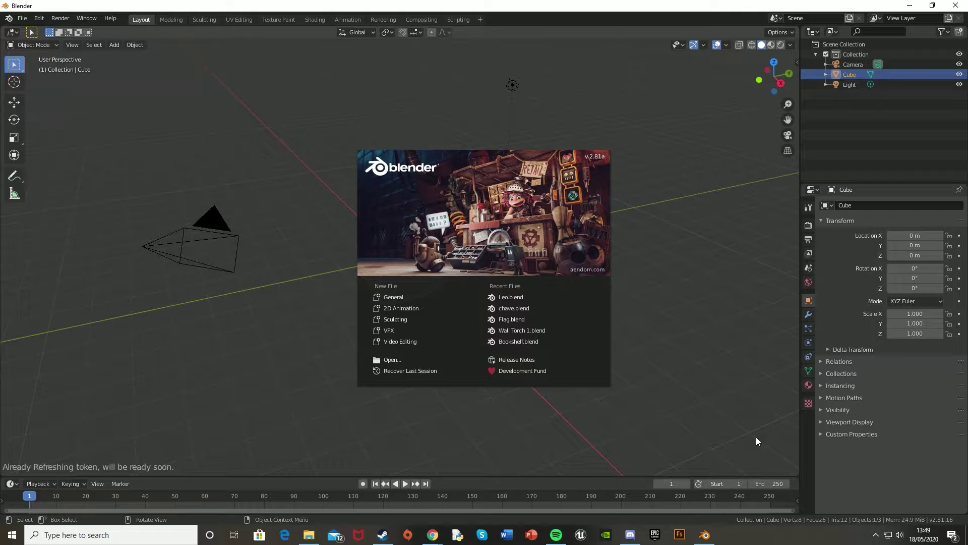
# Start a new General file and move the default cube along the X axis to about -4.08 m
pyautogui.click(404, 298)
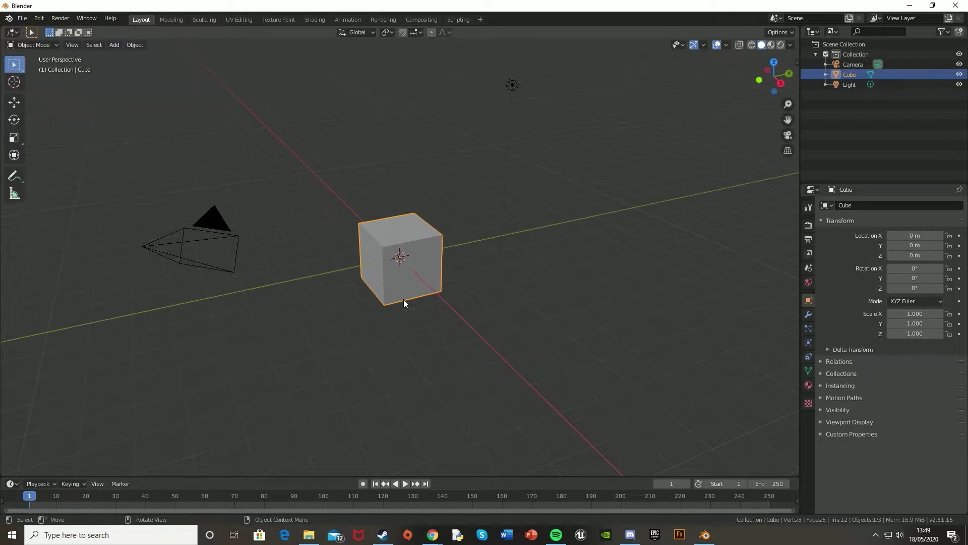
pyautogui.moveTo(404, 298); pyautogui.dragTo(525, 302, button='middle')
pyautogui.click(10, 101)
pyautogui.moveTo(451, 262); pyautogui.dragTo(287, 251)
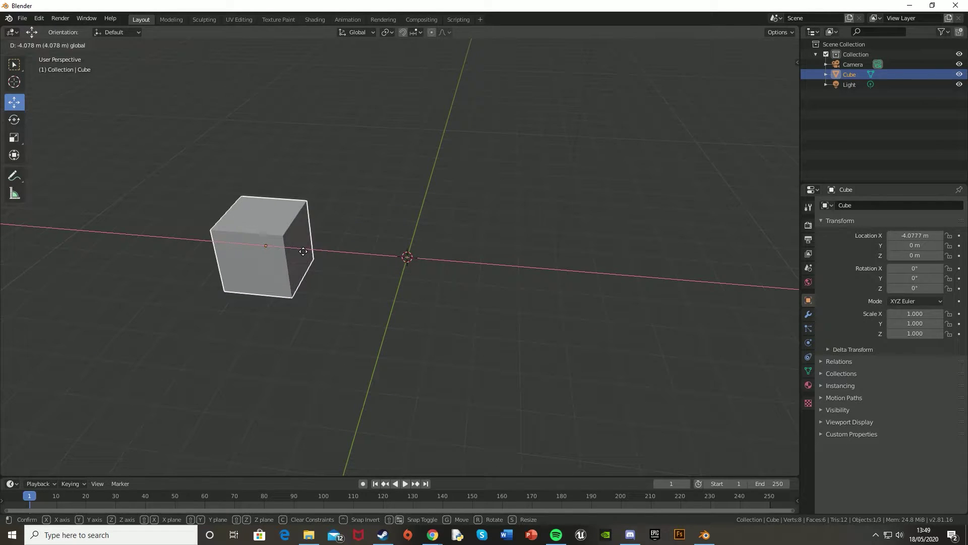
# Apply All Transforms to the moved cube to reset its origin to the world centre
pyautogui.moveTo(373, 258); pyautogui.dragTo(392, 272, button='middle')
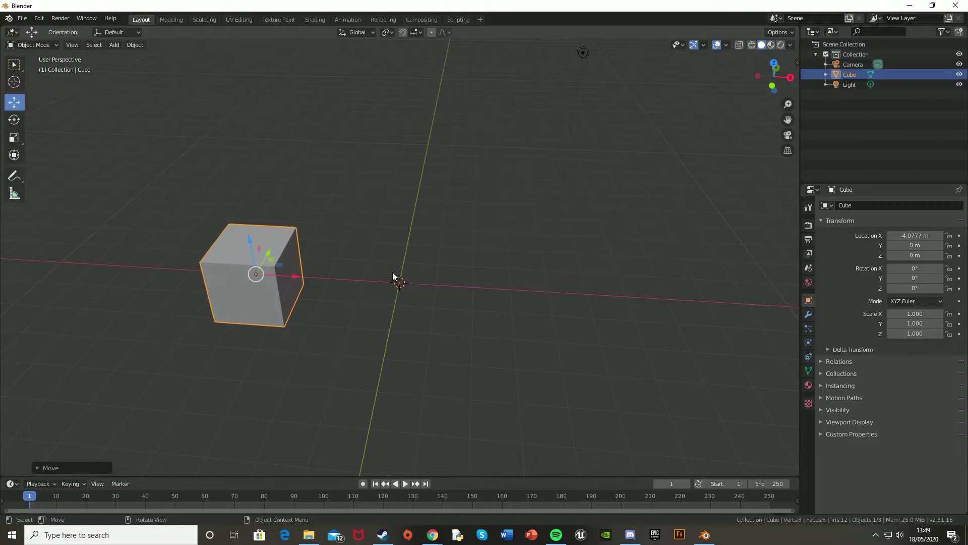
pyautogui.scroll(2, 392, 277)
pyautogui.hotkey('ctrl', 'a')
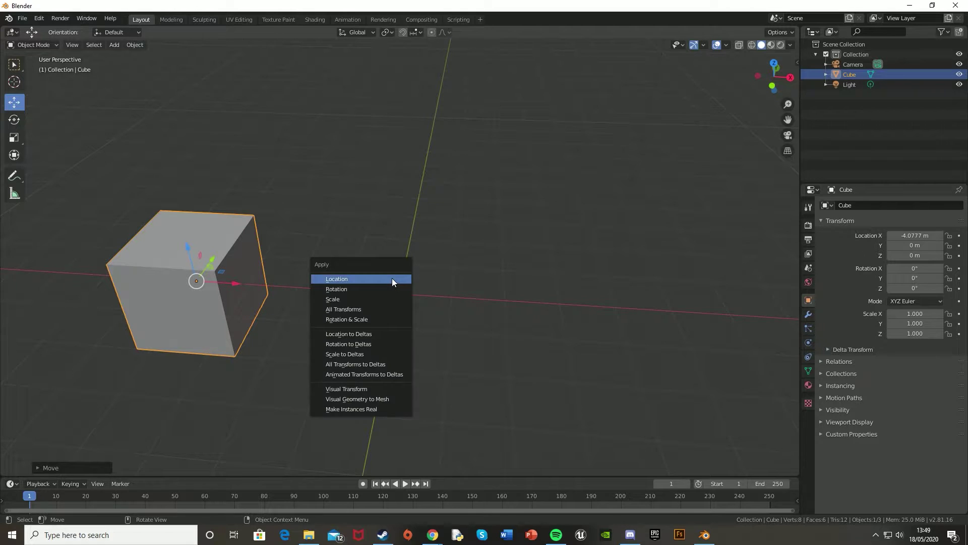
pyautogui.click(387, 307)
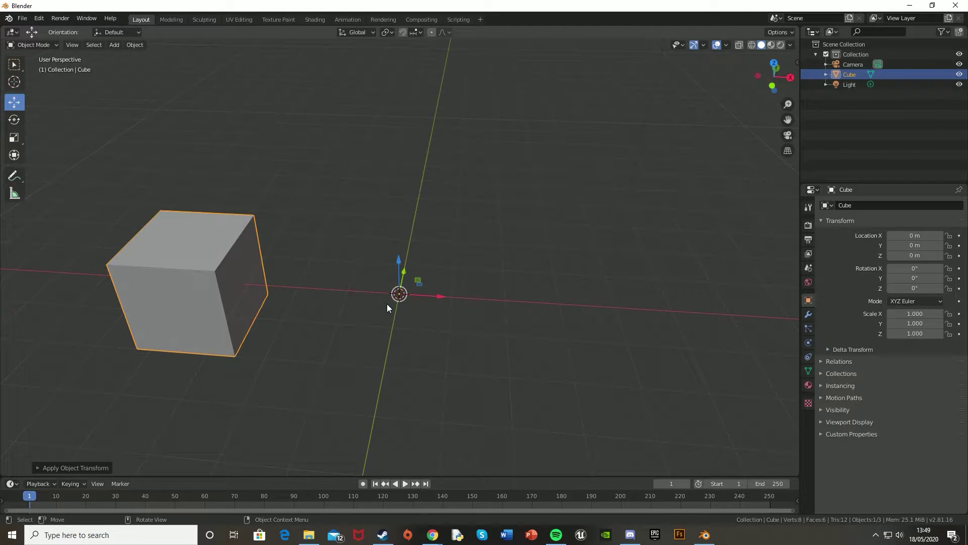
# Add a Plain Axes empty at the world origin
pyautogui.moveTo(443, 272); pyautogui.dragTo(445, 251, button='middle')
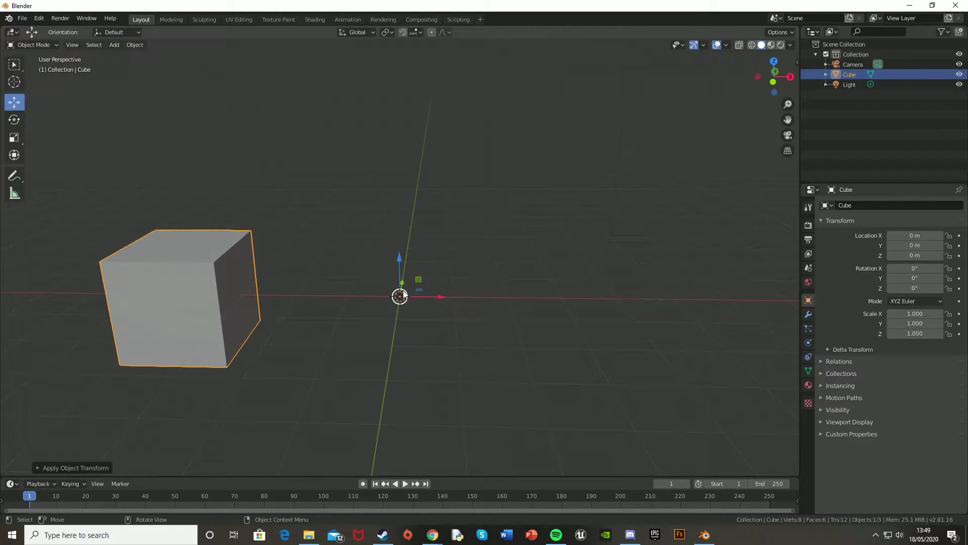
pyautogui.moveTo(442, 282); pyautogui.dragTo(474, 280, button='middle')
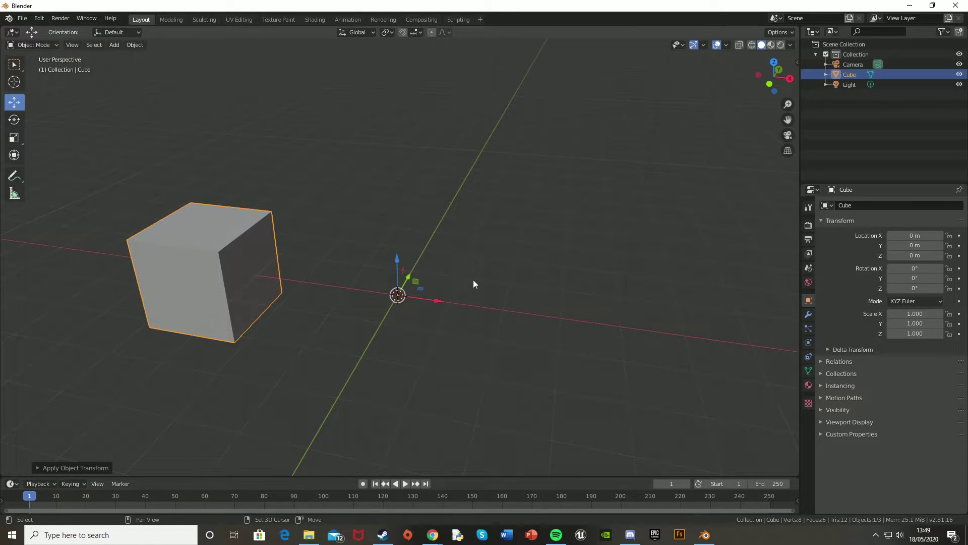
pyautogui.hotkey('shift', 'a')
pyautogui.moveTo(468, 369)
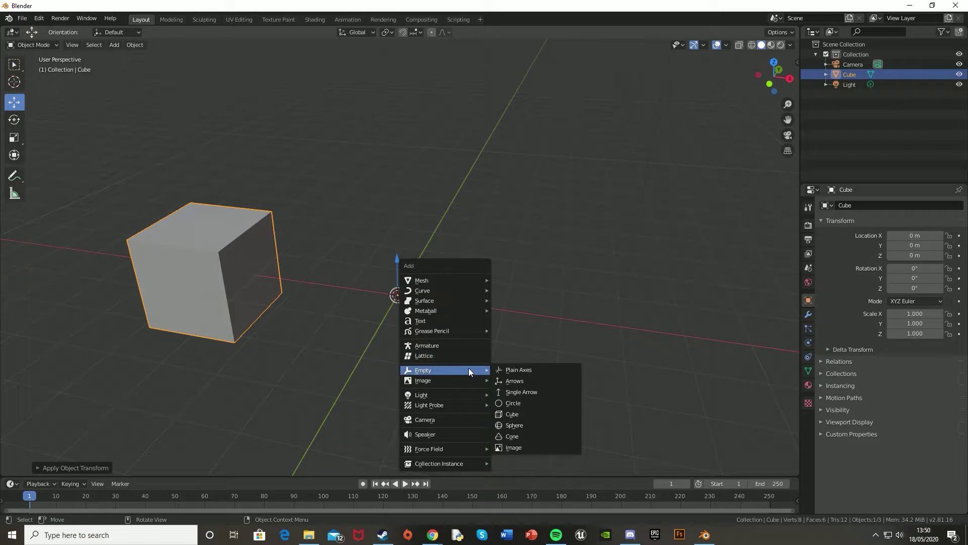
pyautogui.click(518, 368)
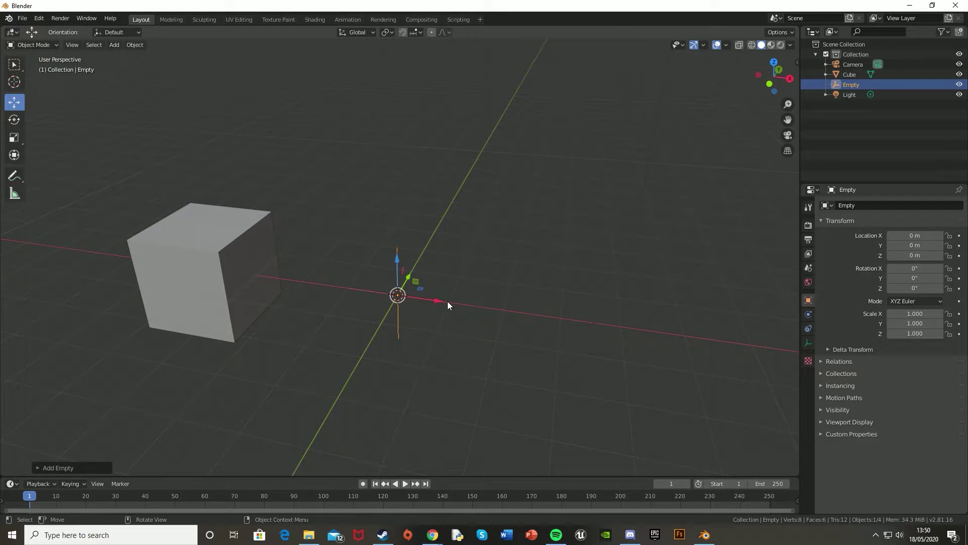
# Add an Array modifier to the cube, disabling Relative Offset and enabling Constant Offset
pyautogui.click(235, 257)
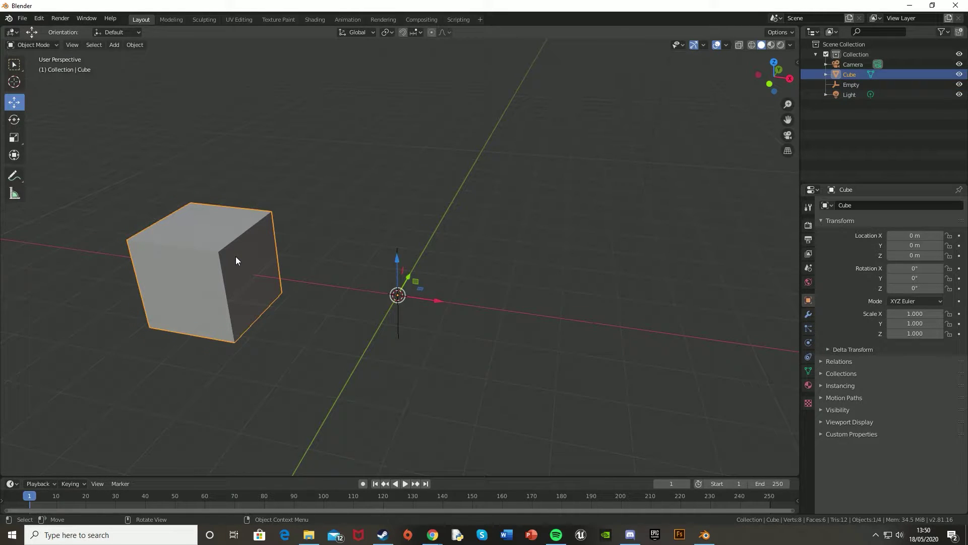
pyautogui.click(808, 314)
pyautogui.click(863, 204)
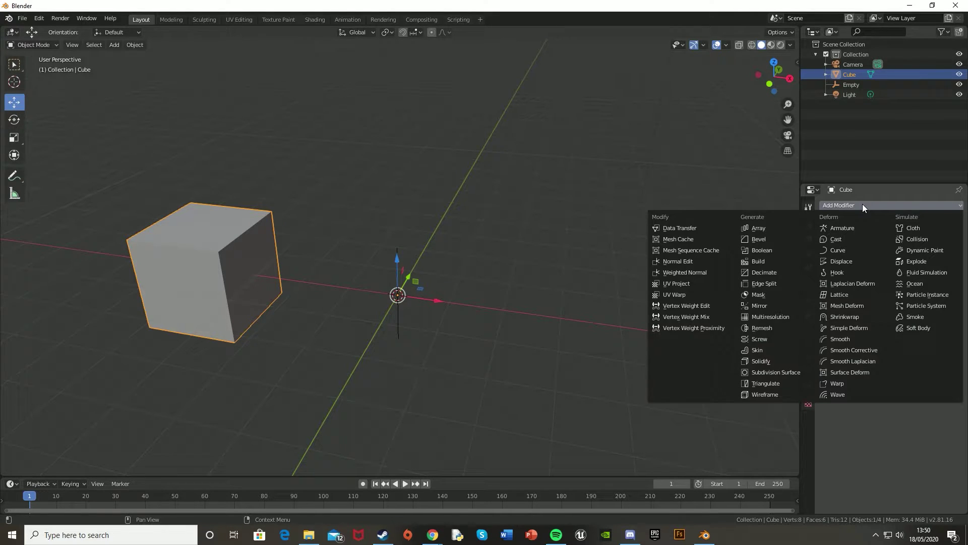
pyautogui.click(772, 227)
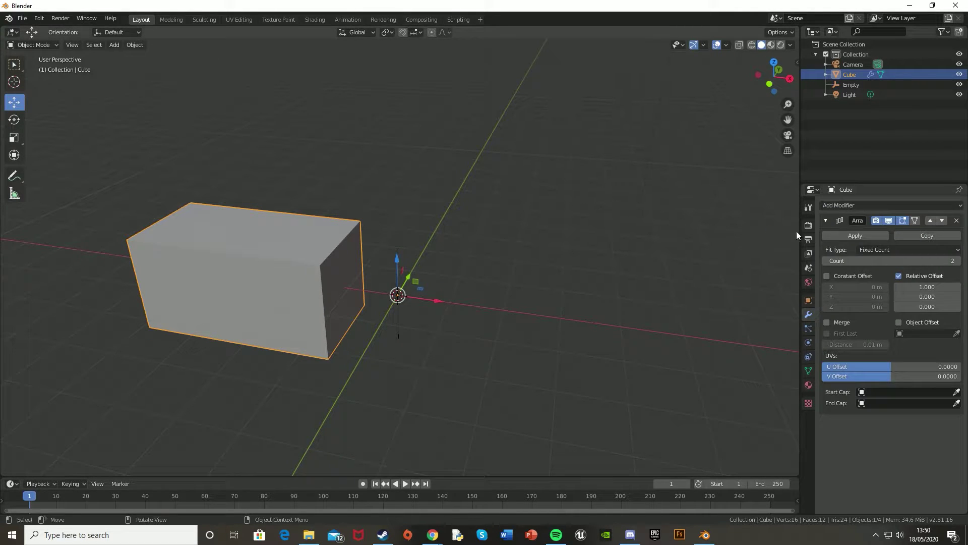
pyautogui.click(899, 276)
pyautogui.click(827, 276)
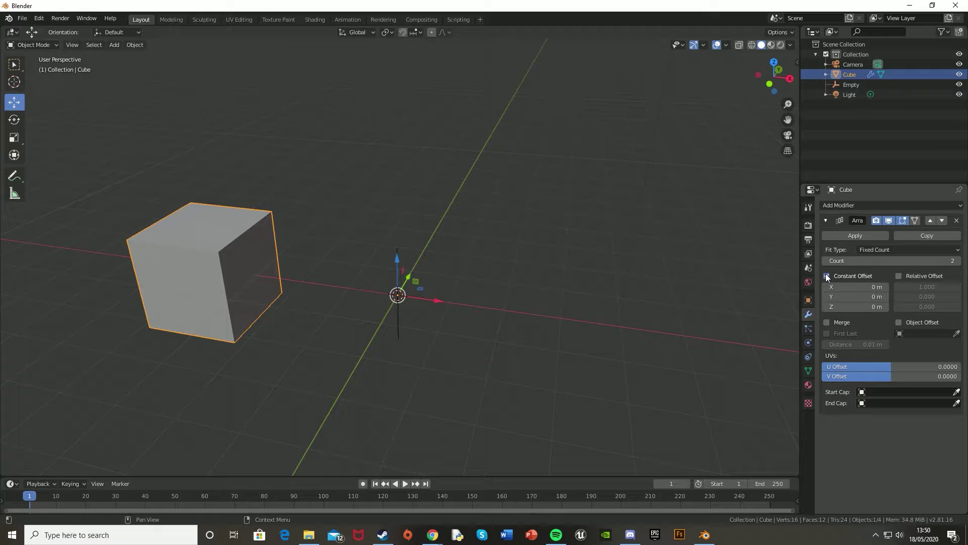
# Enable Object Offset in the cube's Array modifier and assign the Empty as its offset object
pyautogui.click(900, 323)
pyautogui.click(957, 333)
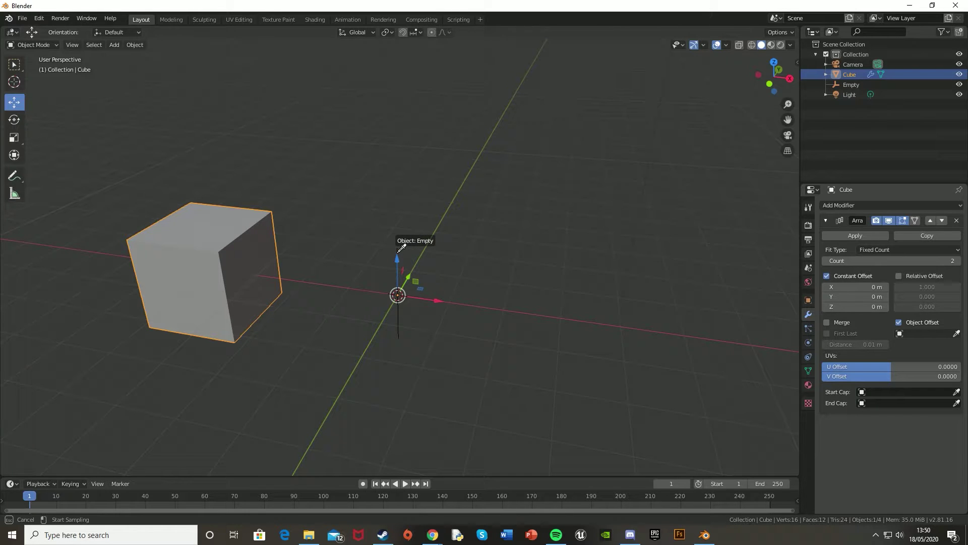
pyautogui.press('Escape')
pyautogui.click(924, 333)
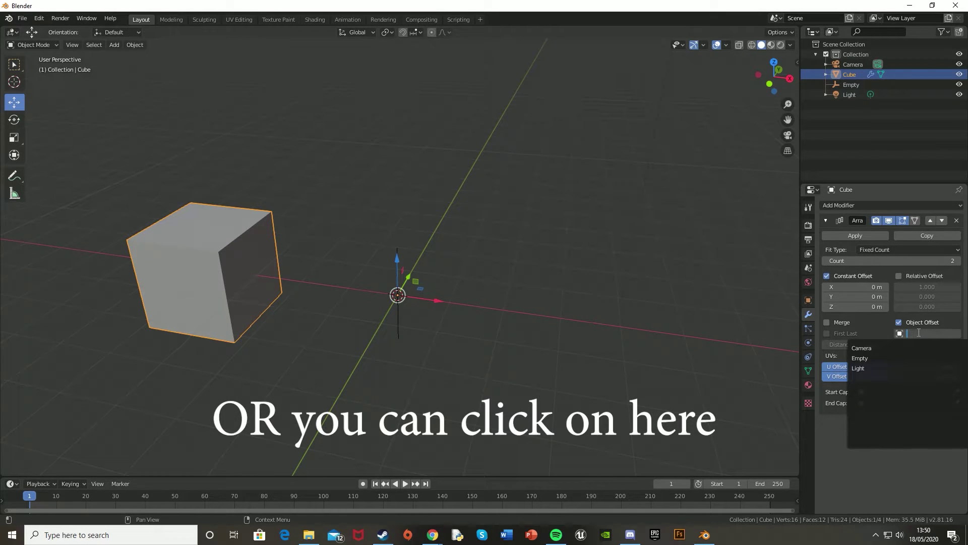
pyautogui.click(860, 358)
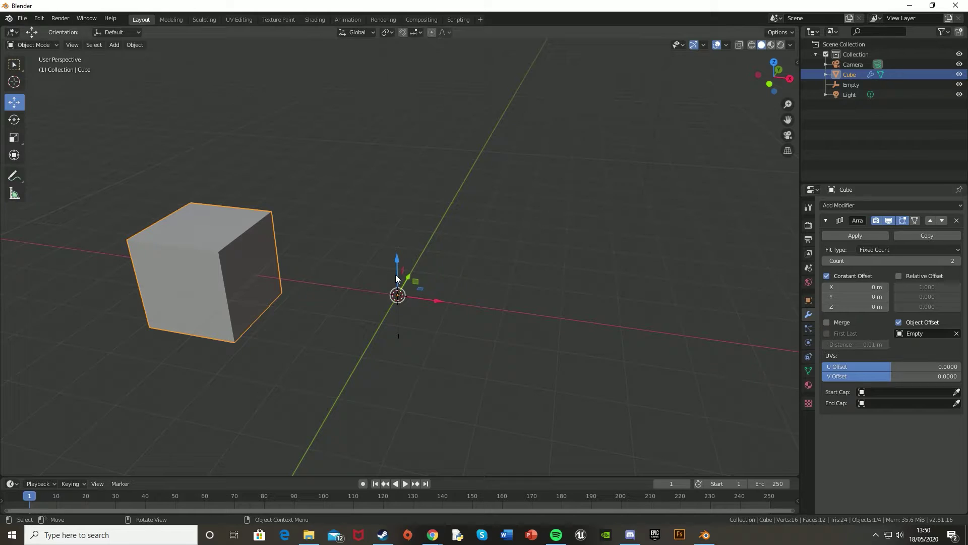
pyautogui.click(397, 255)
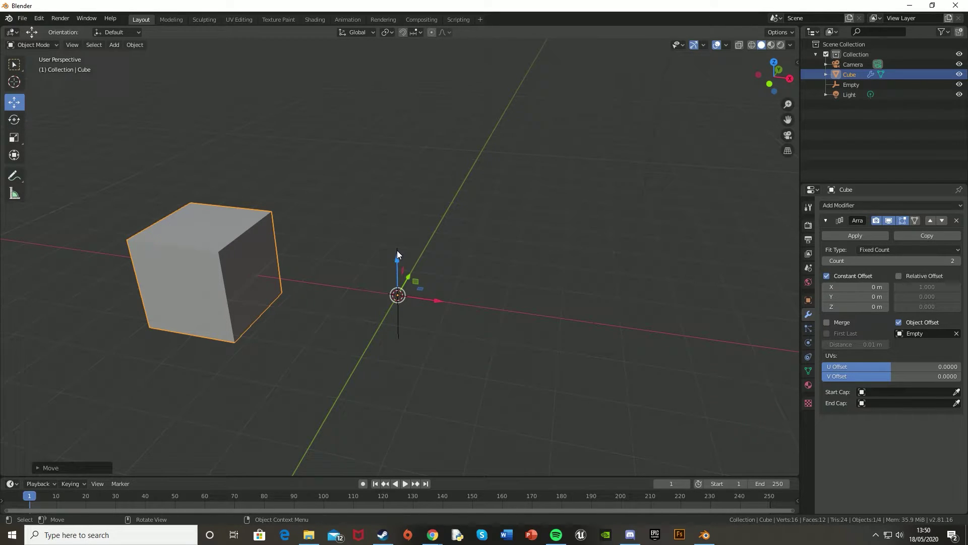
pyautogui.click(397, 255)
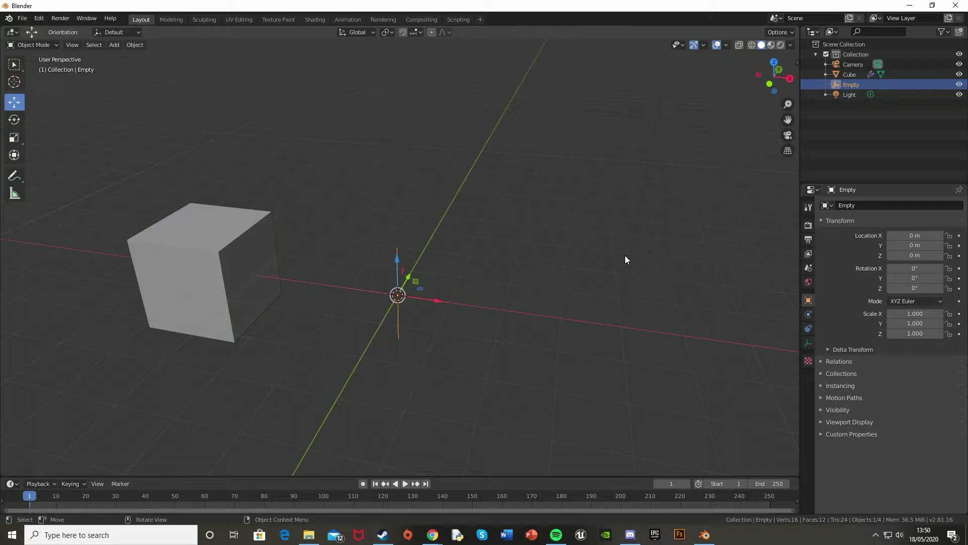
pyautogui.press('r')
pyautogui.press('z')
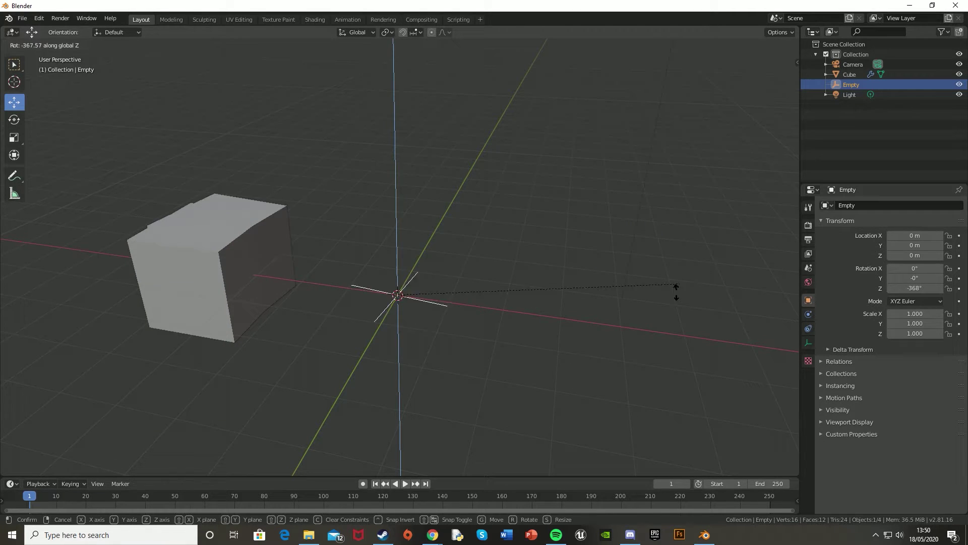
pyautogui.rightClick(242, 203)
# Set the cube's Array modifier count to 10
pyautogui.scroll(-4, 272, 230)
pyautogui.click(307, 254)
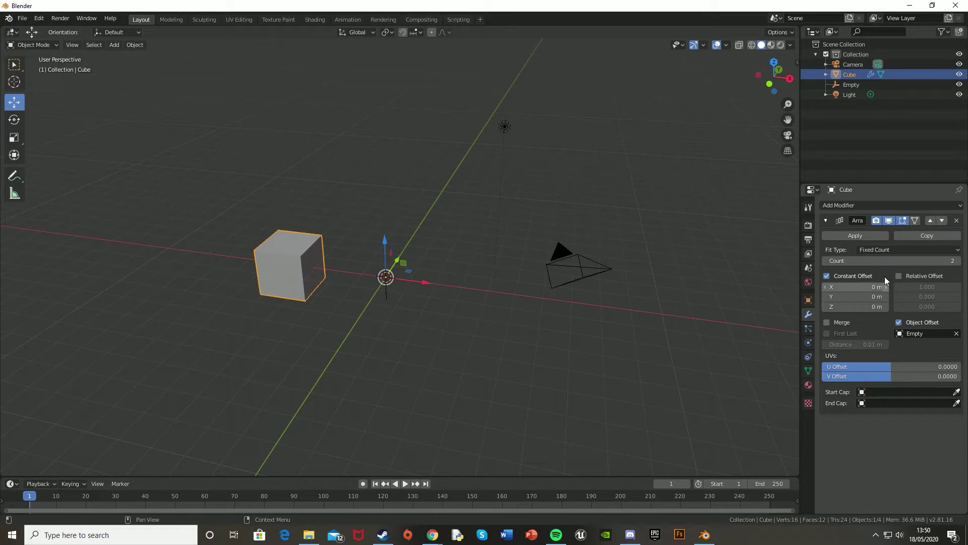
pyautogui.click(908, 262)
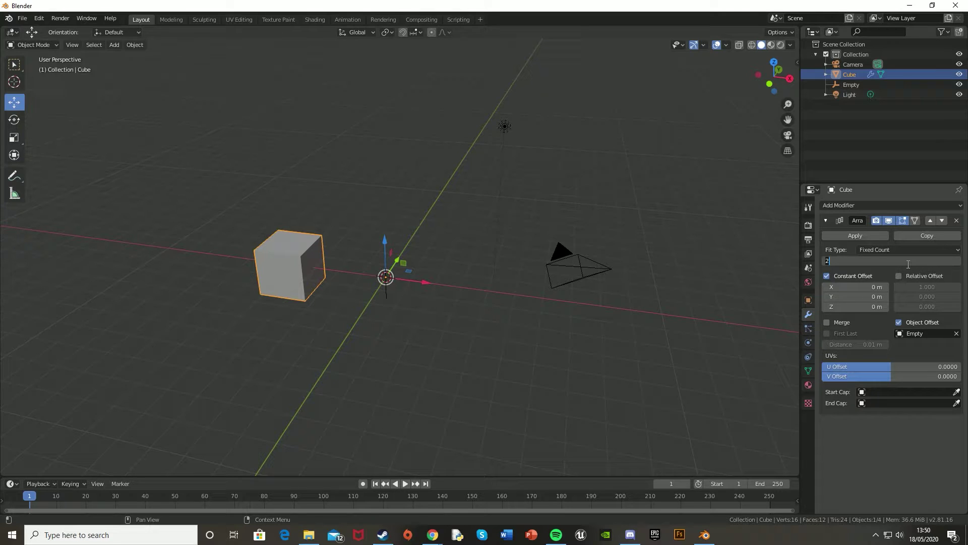
pyautogui.write('10')
pyautogui.press('Return')
# Rotate the Empty 36° about the global Z axis to spread the cube copies evenly in a ring
pyautogui.click(405, 272)
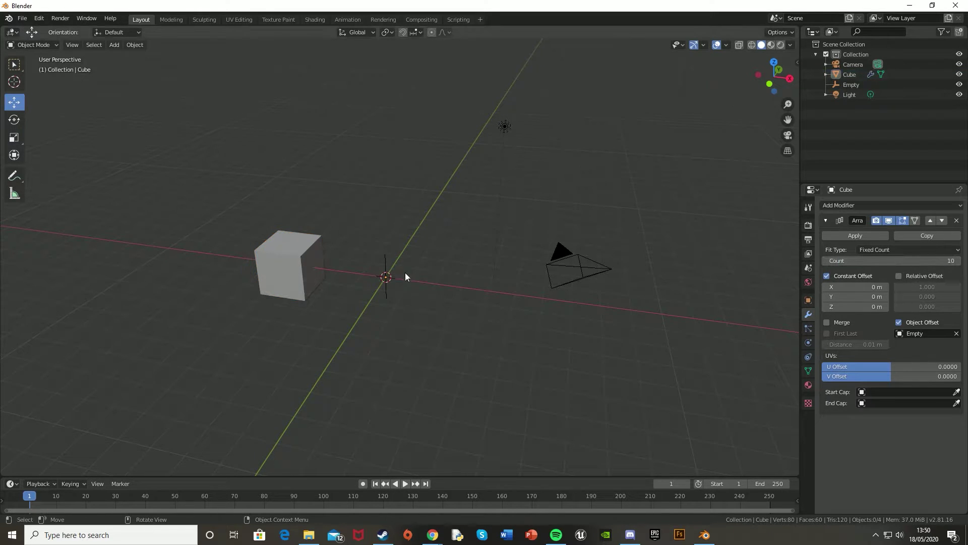
pyautogui.click(384, 258)
pyautogui.press('r')
pyautogui.press('z')
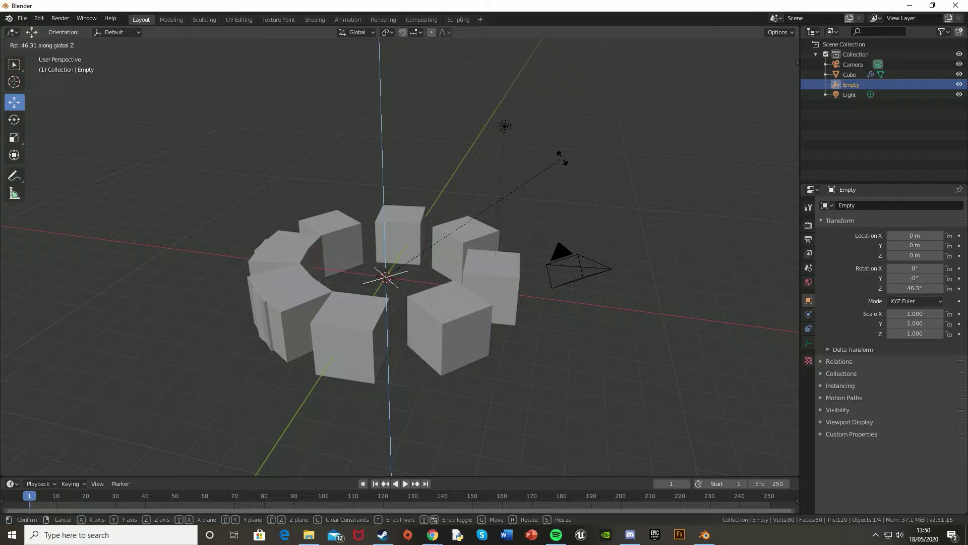
pyautogui.click(576, 197)
# In Edit Mode, move an outer vertical edge of the original cube along the X axis onto its inner edge to form a wedge
pyautogui.moveTo(576, 198); pyautogui.dragTo(562, 271, button='middle')
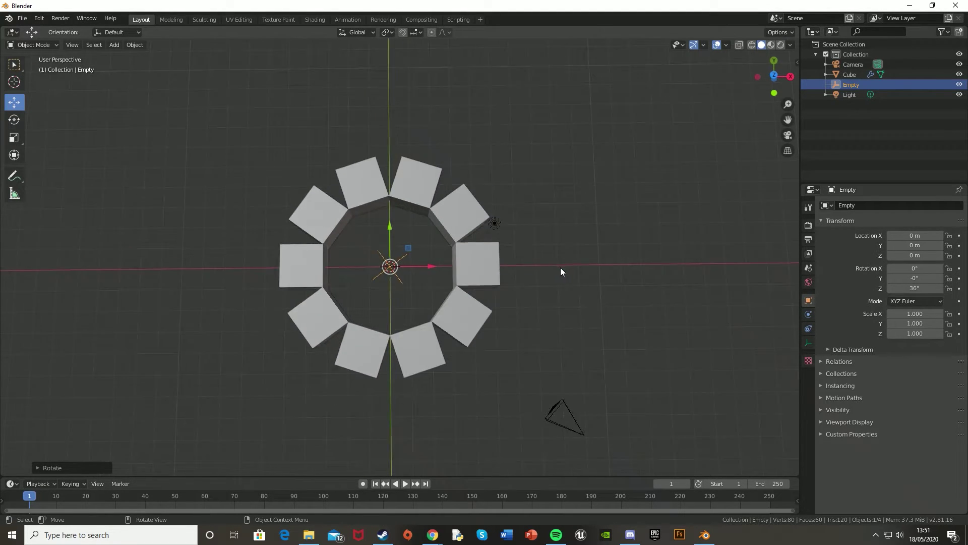
pyautogui.scroll(3, 562, 271)
pyautogui.moveTo(461, 292); pyautogui.dragTo(287, 308, button='middle')
pyautogui.click(285, 310)
pyautogui.press('Tab')
pyautogui.scroll(3, 285, 310)
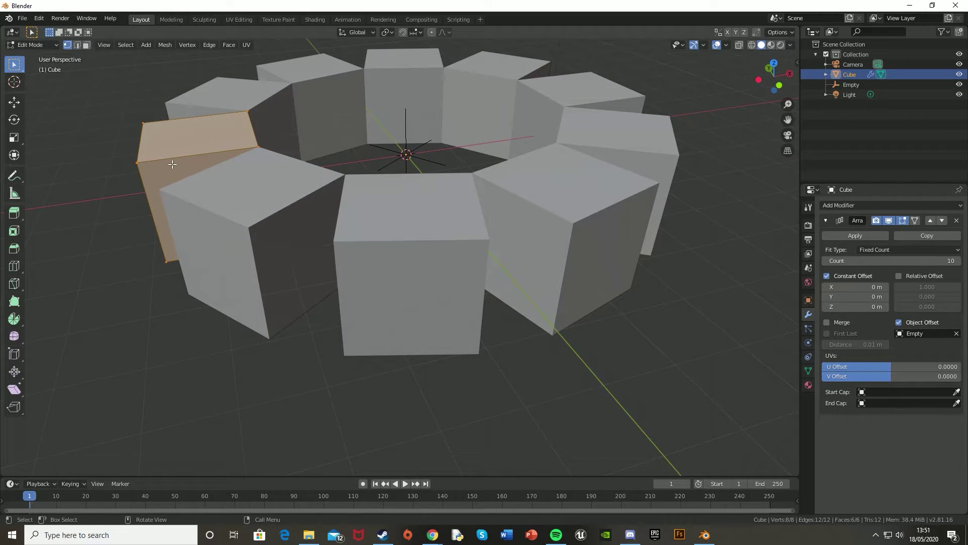
pyautogui.moveTo(246, 165); pyautogui.dragTo(330, 147, button='middle')
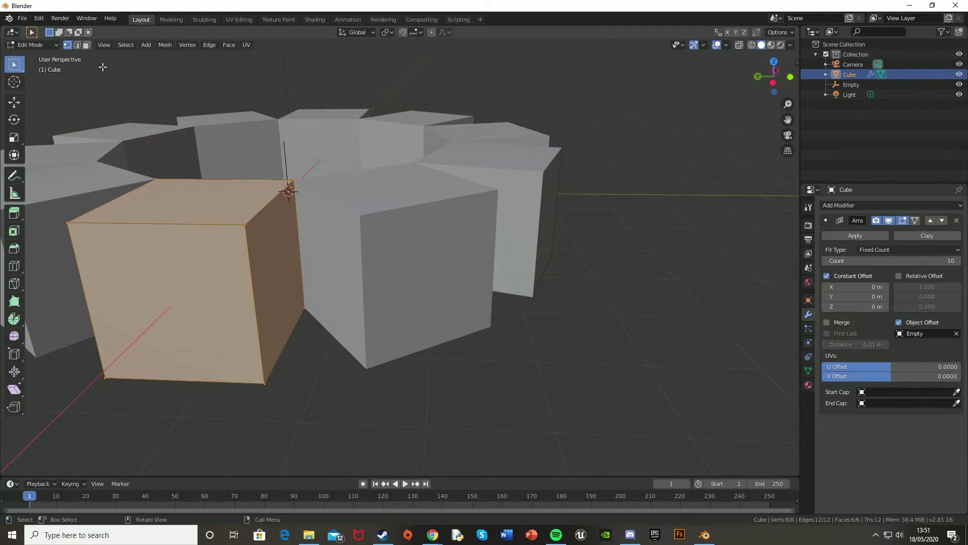
pyautogui.click(76, 44)
pyautogui.click(273, 315)
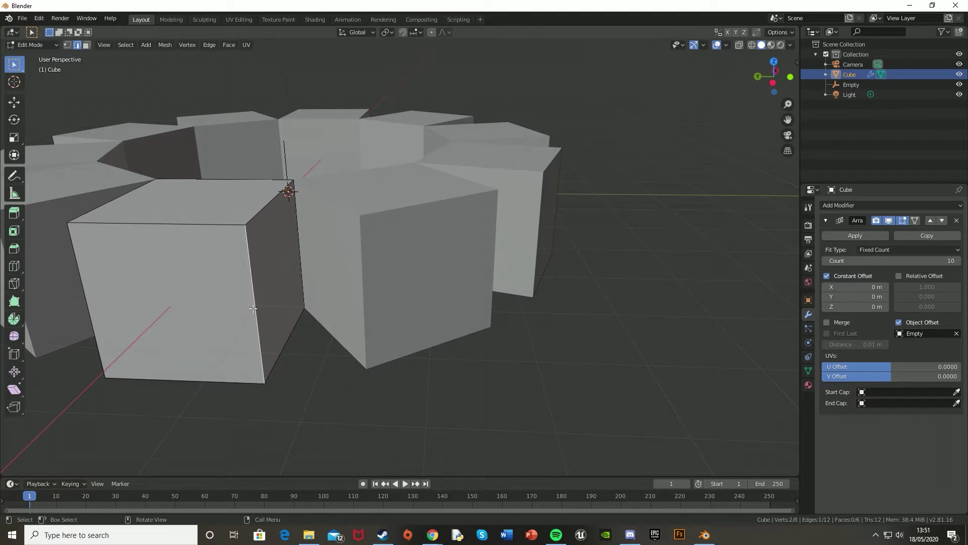
pyautogui.press('g')
pyautogui.press('x')
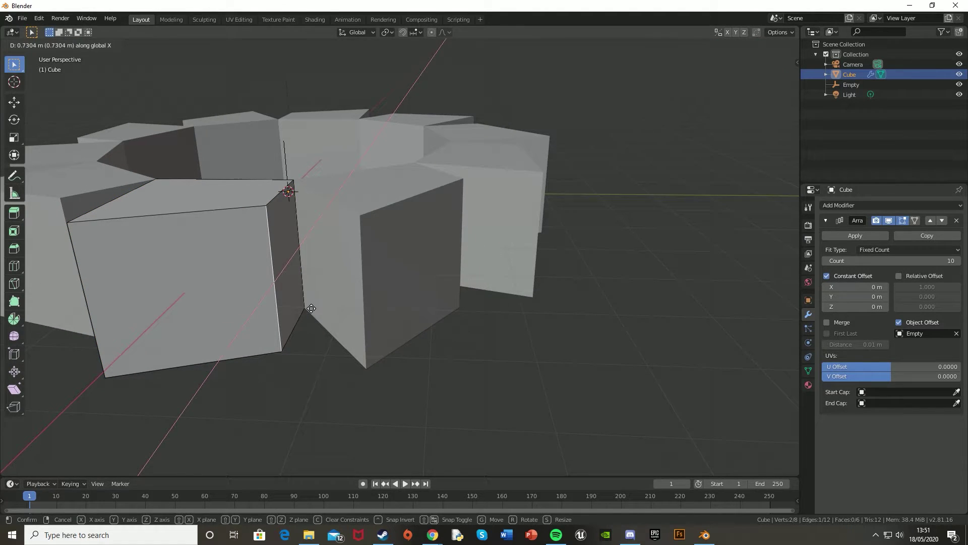
pyautogui.click(348, 231)
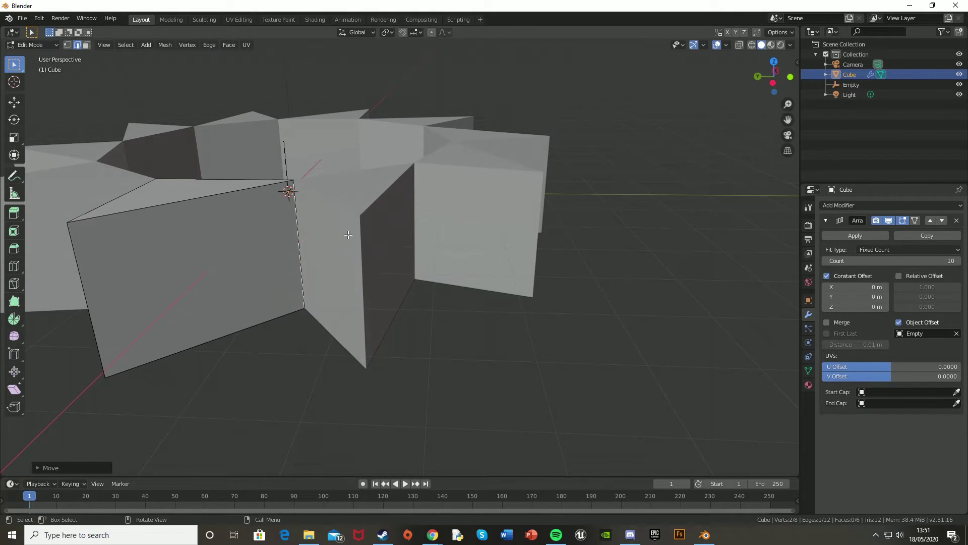
# Pull the wedge's upper outer vertex upward and outward into a pointed tooth, and return to Object Mode
pyautogui.moveTo(348, 231); pyautogui.dragTo(459, 277, button='middle')
pyautogui.scroll(-2, 366, 292)
pyautogui.scroll(5, 433, 257)
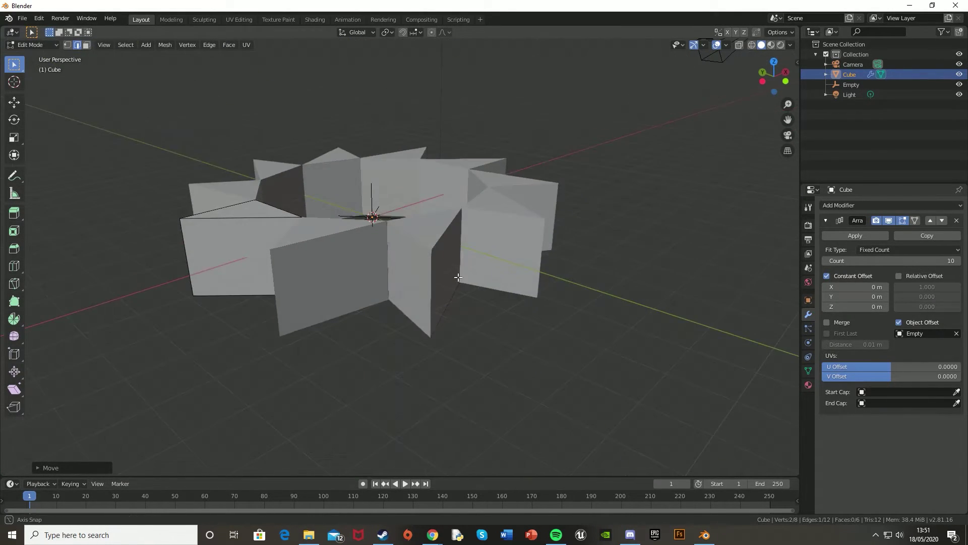
pyautogui.scroll(2, 459, 277)
pyautogui.click(70, 45)
pyautogui.click(55, 196)
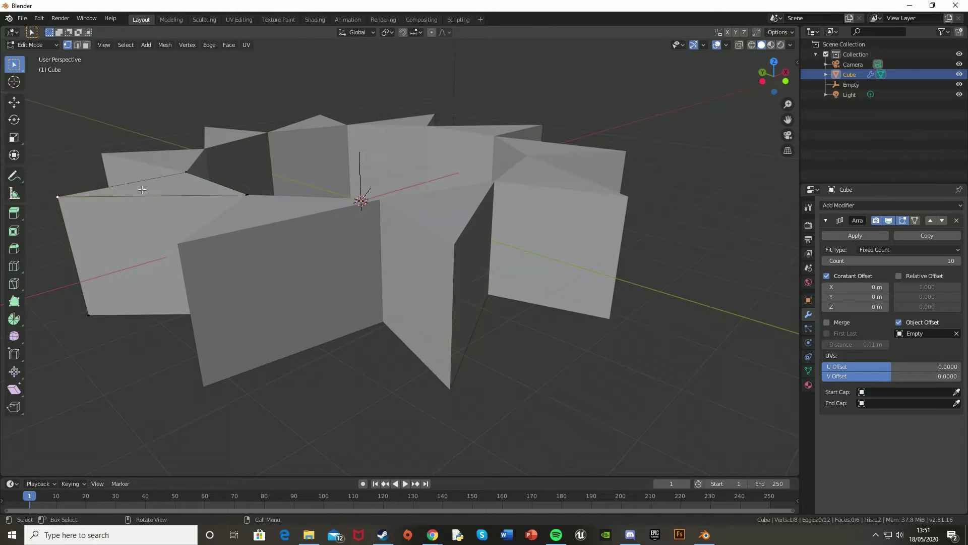
pyautogui.press('g')
pyautogui.click(135, 119)
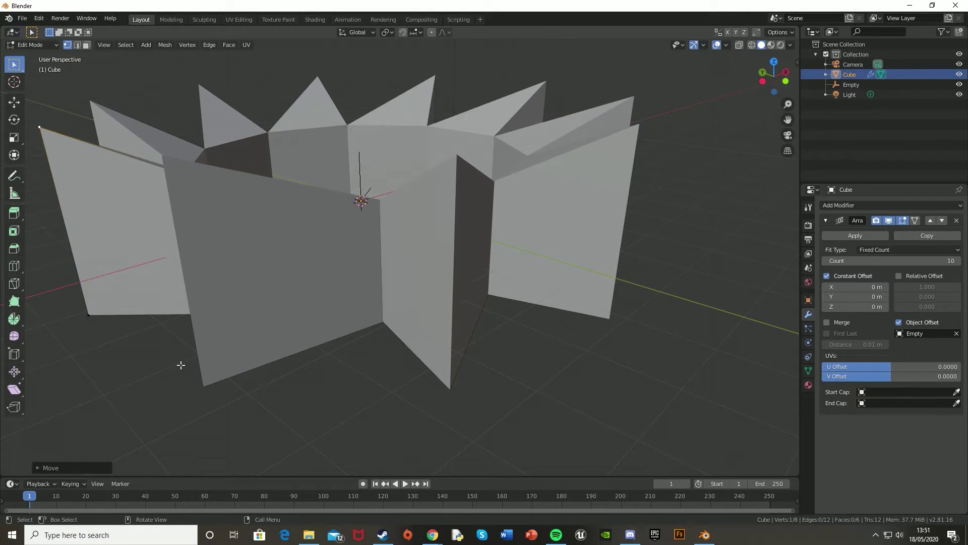
pyautogui.click(204, 383)
pyautogui.moveTo(204, 383); pyautogui.dragTo(149, 431, button='middle')
pyautogui.scroll(-3, 392, 285)
pyautogui.moveTo(388, 292); pyautogui.dragTo(408, 269, button='middle')
pyautogui.press('Tab')
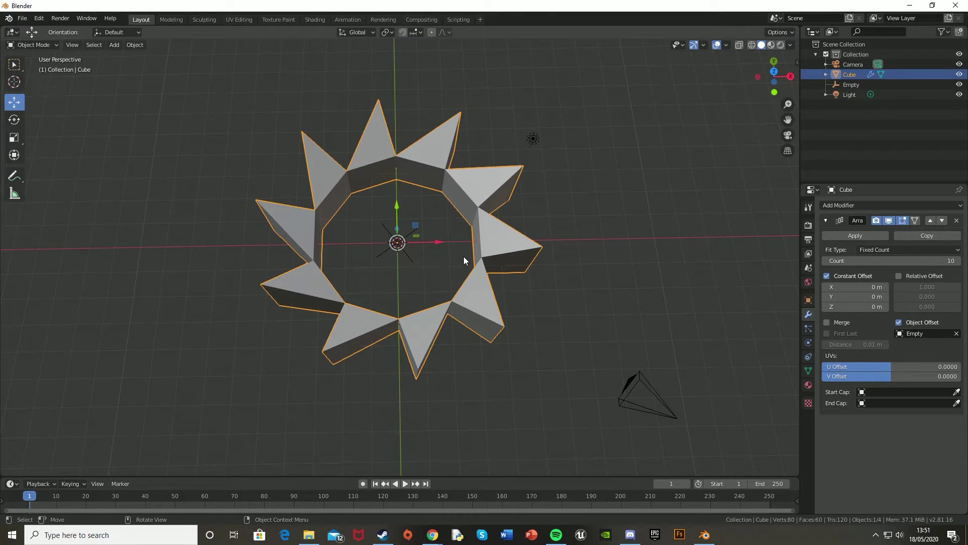
# Rotate the original cube freely by a small angle in Object Mode to break the alignment of the ring
pyautogui.moveTo(464, 256)
pyautogui.mouseDown(button='middle')
pyautogui.moveTo(383, 246)
pyautogui.moveTo(464, 247)
pyautogui.moveTo(454, 264)
pyautogui.mouseUp(button='middle')
pyautogui.scroll(1, 453, 264)
pyautogui.scroll(-2, 451, 266)
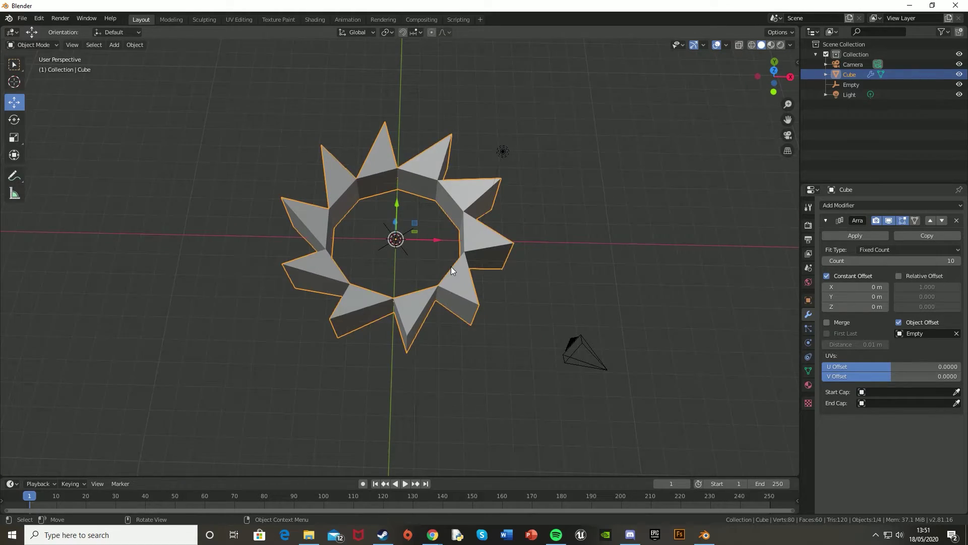
pyautogui.scroll(2, 451, 267)
pyautogui.press('r')
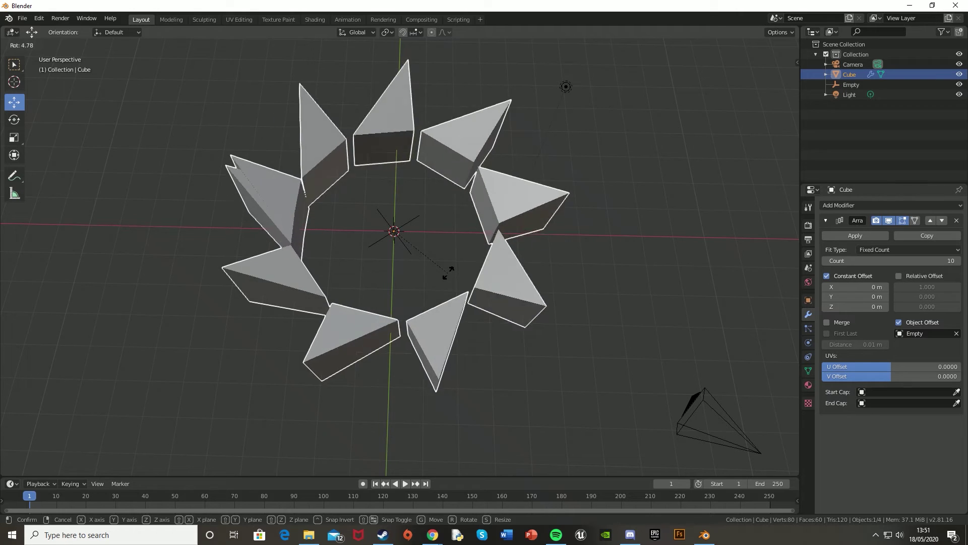
pyautogui.click(449, 267)
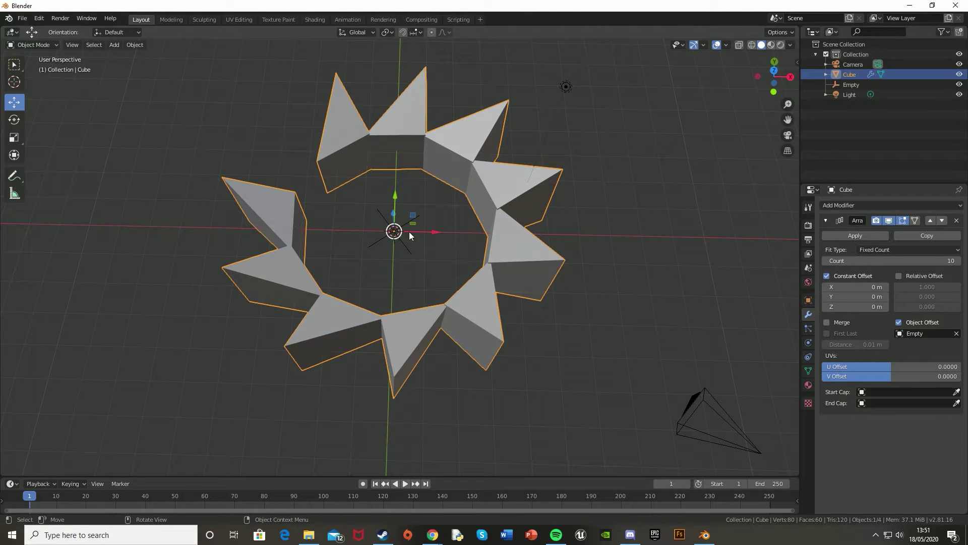
# Move the original cube outward in the negative X direction and apply all its transforms to spread the copies into a wider ring
pyautogui.moveTo(410, 232); pyautogui.dragTo(358, 228)
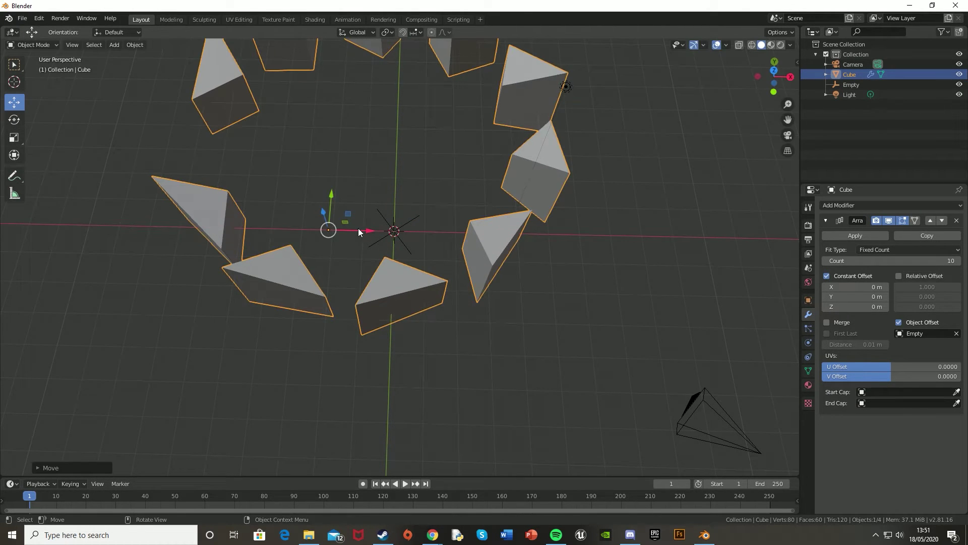
pyautogui.hotkey('ctrl', 'a')
pyautogui.click(358, 228)
pyautogui.scroll(-4, 401, 259)
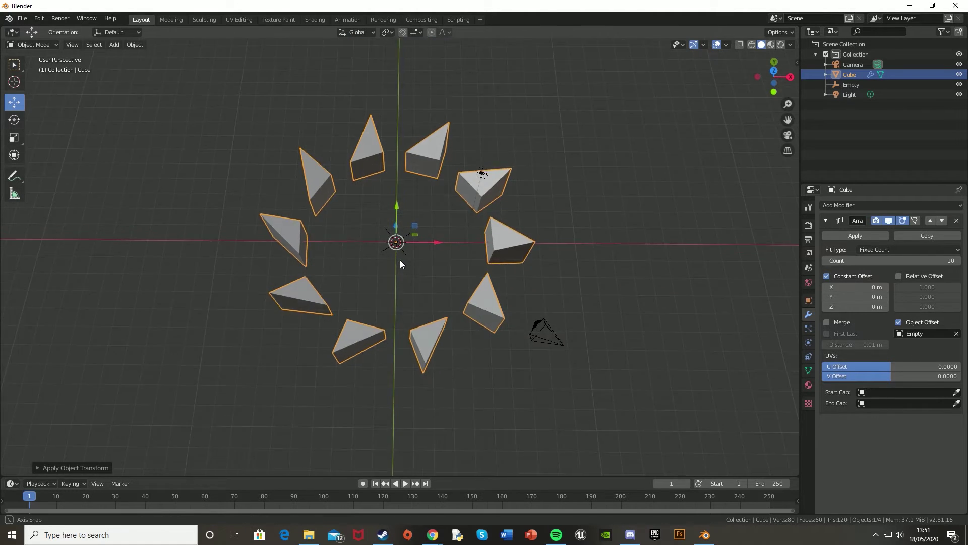
# Select the Empty, rotate it freely about the global Z axis to 34.9°, and show its transform values in the viewport
pyautogui.moveTo(401, 260); pyautogui.dragTo(389, 203, button='middle')
pyautogui.scroll(1, 412, 278)
pyautogui.press('r')
pyautogui.rightClick(446, 252)
pyautogui.click(419, 238)
pyautogui.click(391, 217)
pyautogui.moveTo(463, 216); pyautogui.dragTo(475, 244, button='middle')
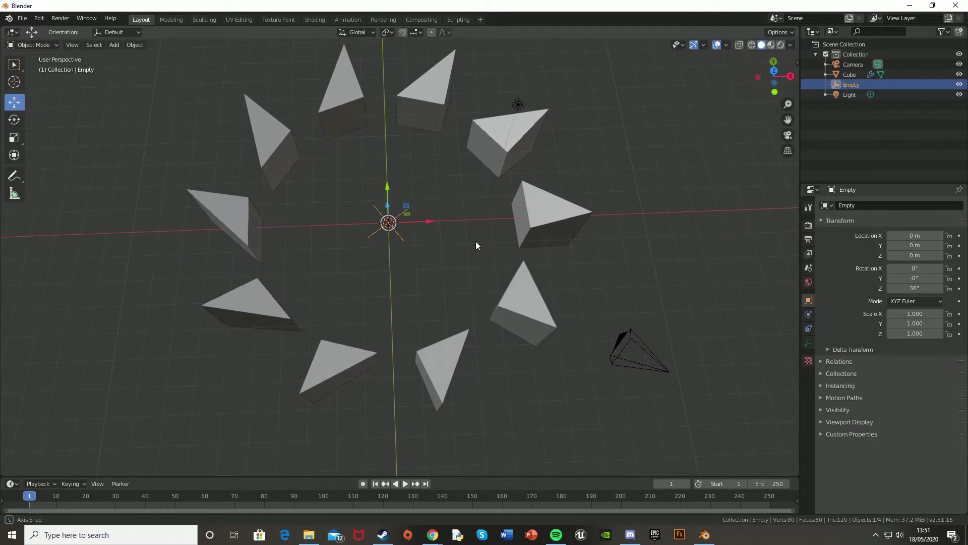
pyautogui.press('r')
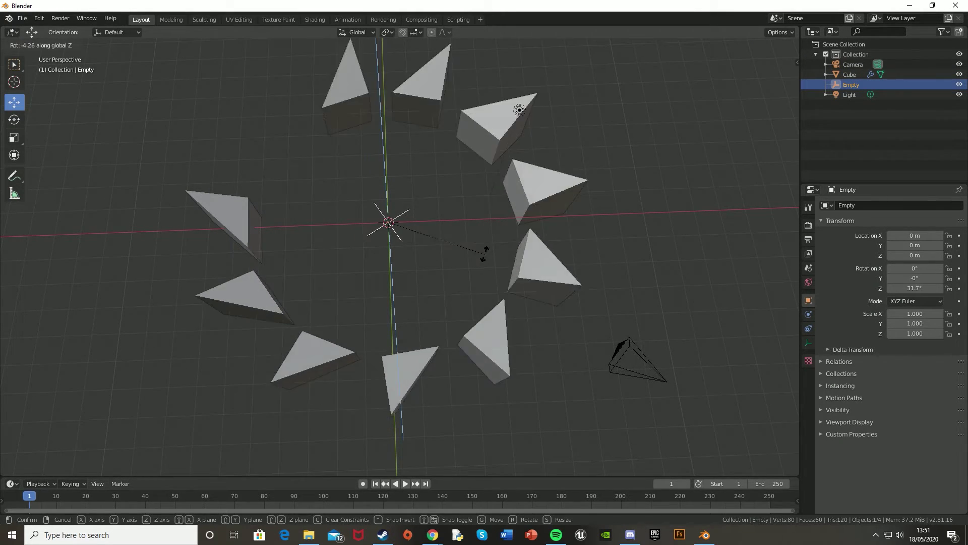
pyautogui.click(486, 249)
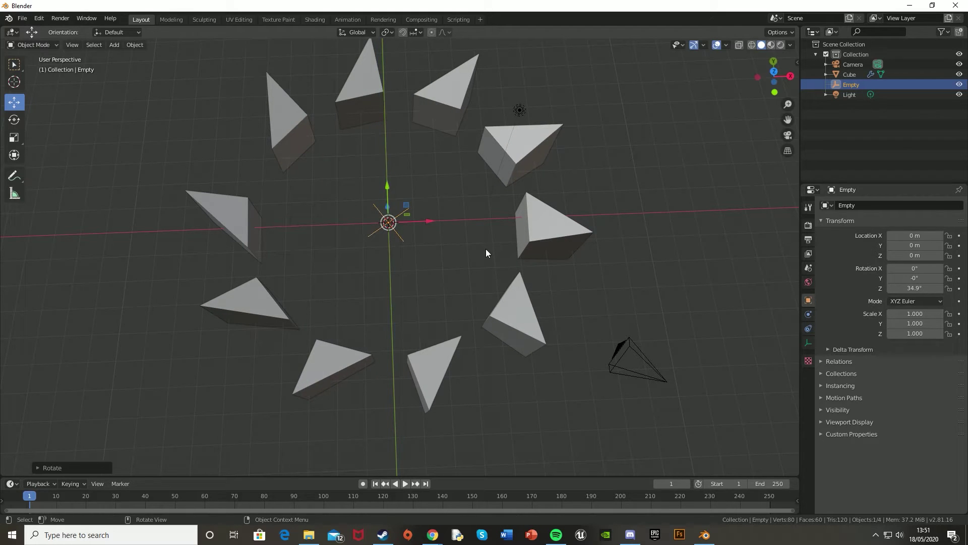
pyautogui.press('n')
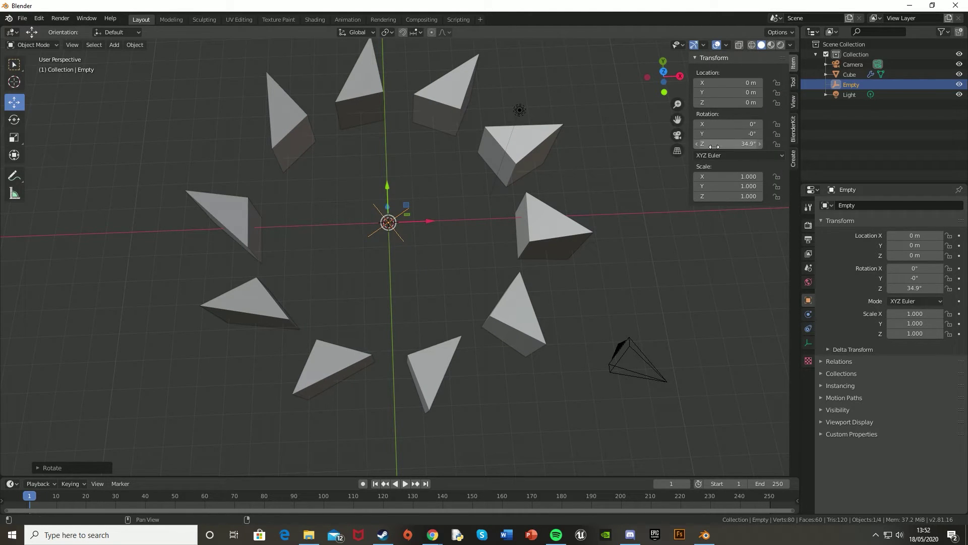
# Try to rotate the Empty 303° about the global Z axis
pyautogui.press('r')
pyautogui.write('z')
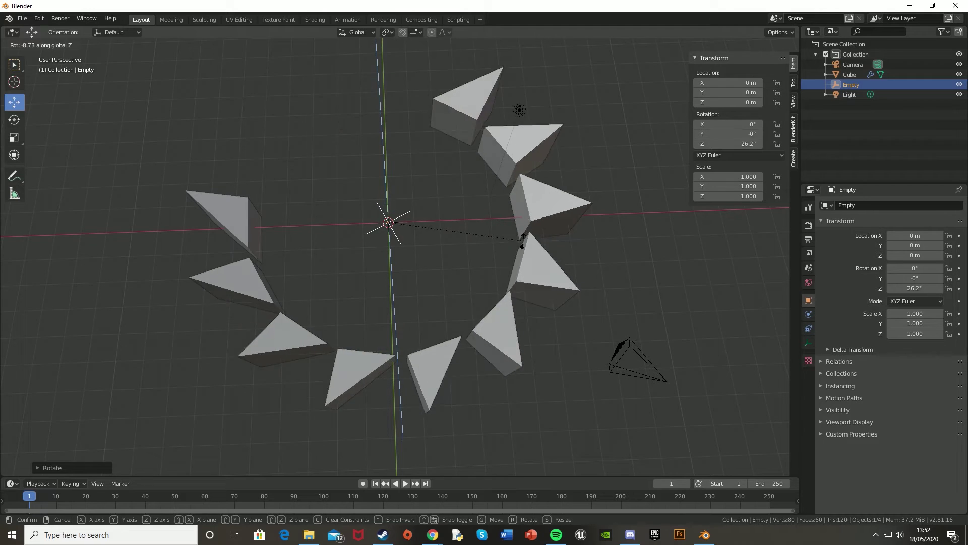
pyautogui.write('3030')
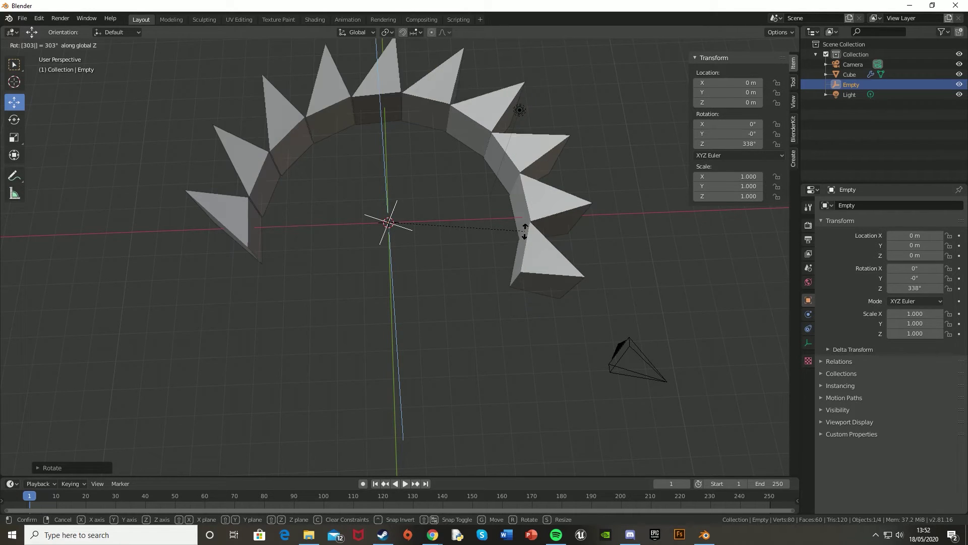
pyautogui.click(525, 231)
# Reset the Empty's rotation to 0° and rotate it 30° about the global Z axis
pyautogui.hotkey('ctrl', 'z')
pyautogui.hotkey('ctrl', 'z')
pyautogui.press('r')
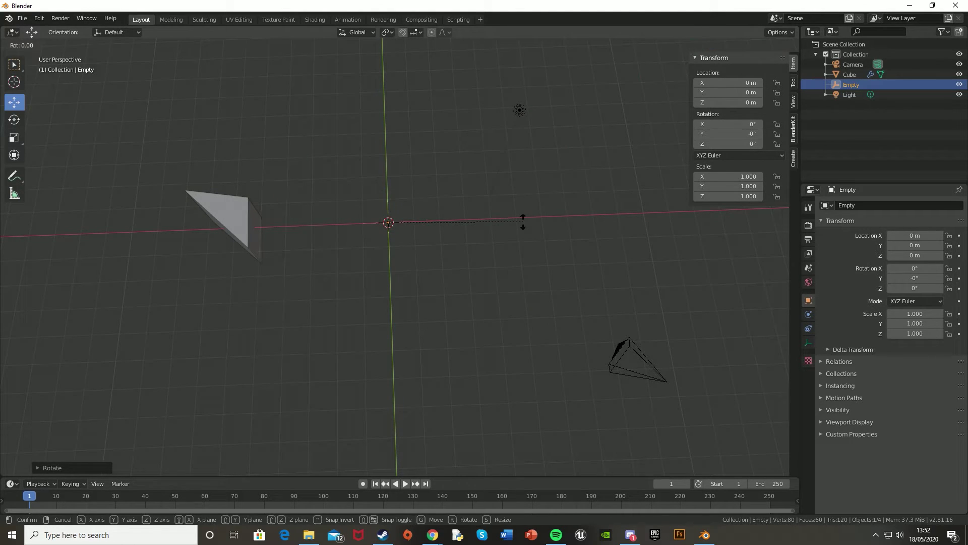
pyautogui.write('z')
pyautogui.write('30')
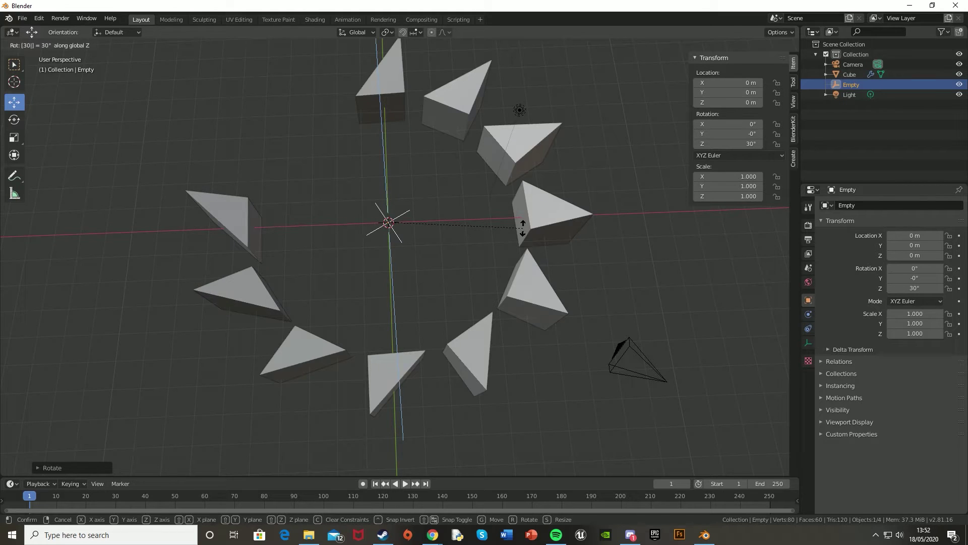
pyautogui.press('Return')
# Select the original cube and set its Array modifier count to 12
pyautogui.moveTo(471, 229); pyautogui.dragTo(444, 257, button='middle')
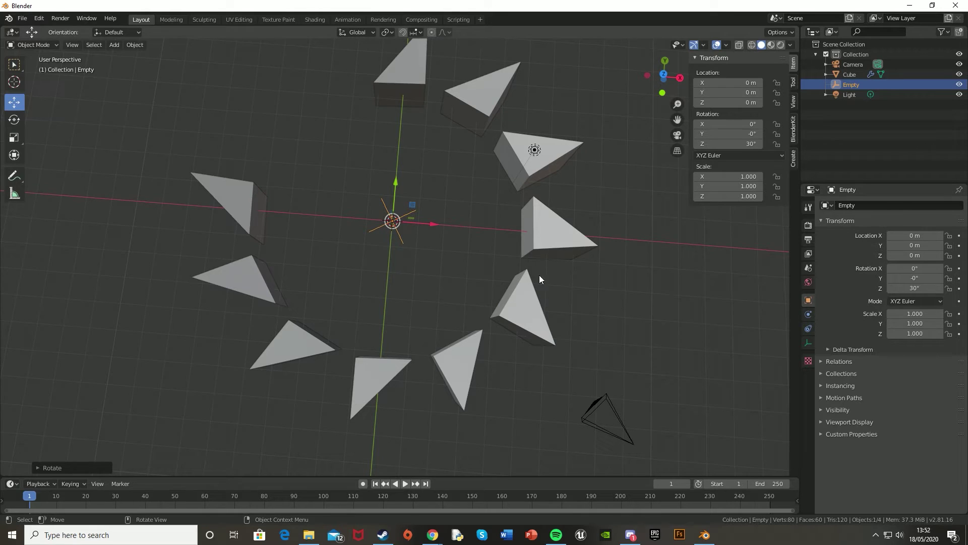
pyautogui.click(263, 208)
pyautogui.click(899, 260)
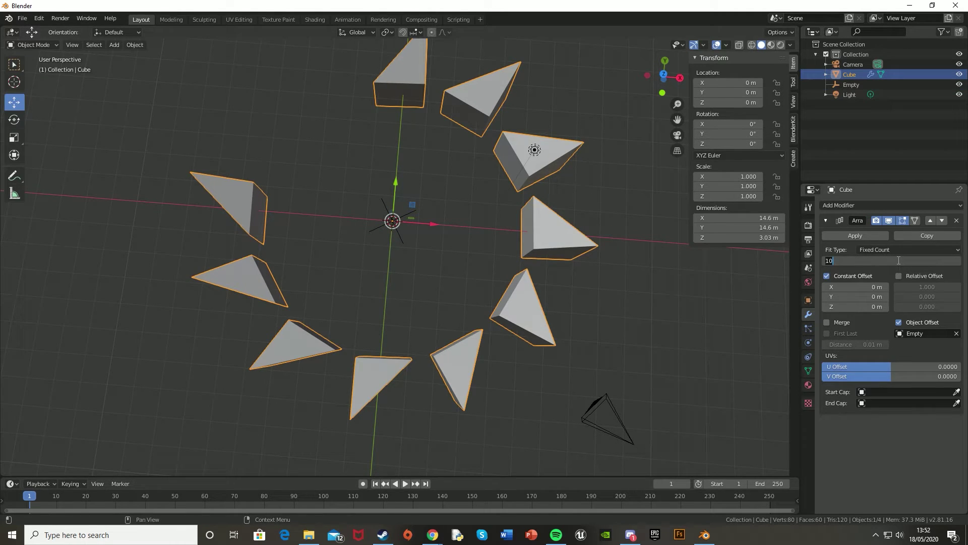
pyautogui.write('12')
pyautogui.press('Return')
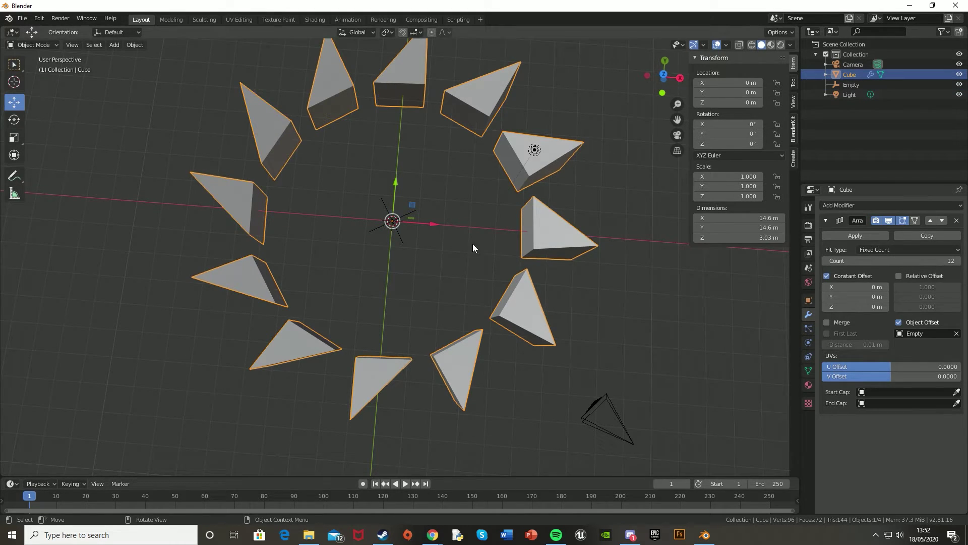
# Move the original cube about 0.91 m along the X axis toward the ring's centre and apply all its transforms
pyautogui.scroll(-2, 433, 251)
pyautogui.moveTo(430, 253); pyautogui.dragTo(435, 255, button='middle')
pyautogui.scroll(2, 444, 246)
pyautogui.moveTo(427, 220); pyautogui.dragTo(454, 216)
pyautogui.hotkey('ctrl', 'z')
pyautogui.hotkey('ctrl', 'a')
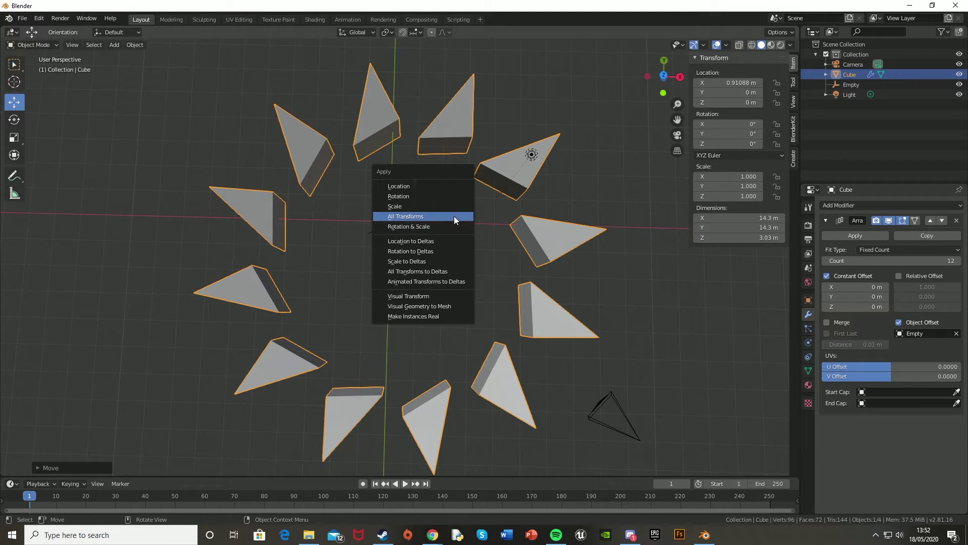
pyautogui.click(454, 216)
# Move the cube about 0.52 m further along X, apply all transforms, and nudge it inward until neighbouring teeth meet
pyautogui.moveTo(432, 217); pyautogui.dragTo(441, 221)
pyautogui.hotkey('ctrl', 'a')
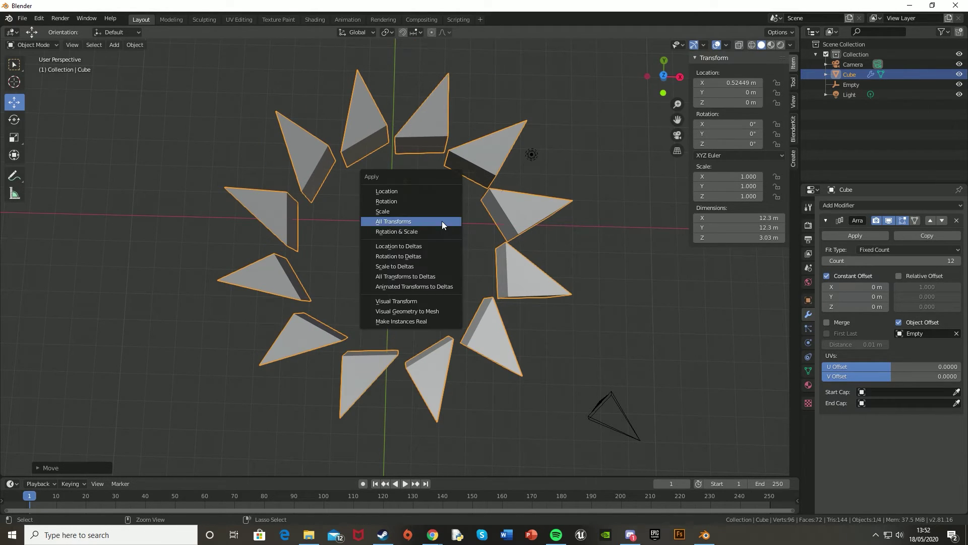
pyautogui.click(441, 221)
pyautogui.scroll(2, 416, 222)
pyautogui.keyDown('shift'); pyautogui.moveTo(402, 230); pyautogui.dragTo(390, 265, button='middle'); pyautogui.keyUp('shift')
pyautogui.click(449, 249)
# Examine how the teeth of the ring join, looking from the side, from above and close up
pyautogui.scroll(-2, 449, 250)
pyautogui.moveTo(449, 253); pyautogui.dragTo(384, 244, button='middle')
pyautogui.click(395, 195)
pyautogui.moveTo(395, 194); pyautogui.dragTo(378, 274, button='middle')
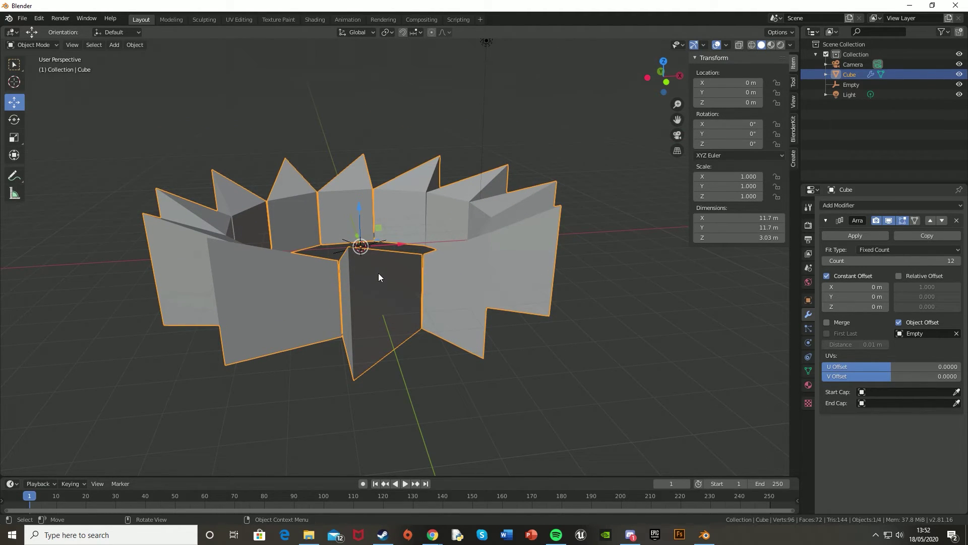
pyautogui.moveTo(417, 240); pyautogui.dragTo(411, 268, button='middle')
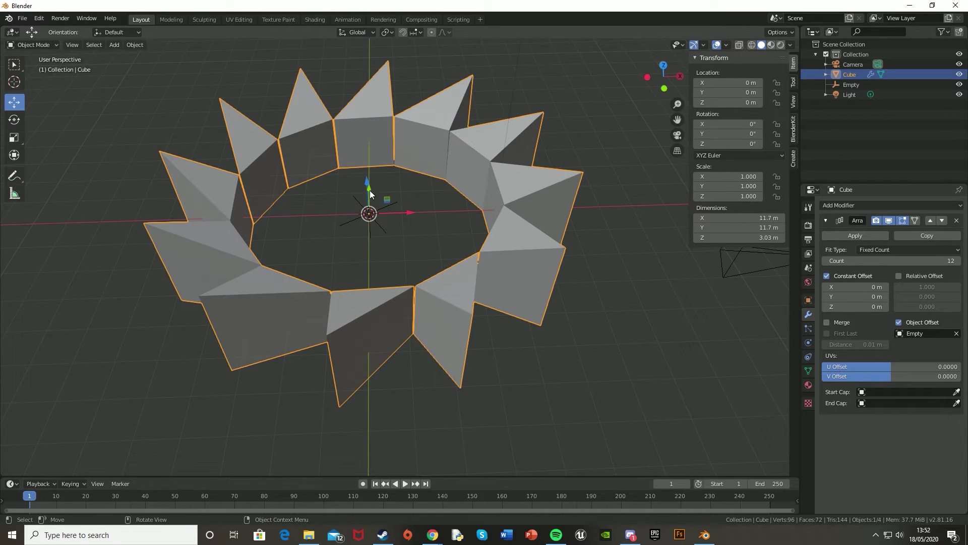
pyautogui.moveTo(371, 190); pyautogui.dragTo(387, 262, button='middle')
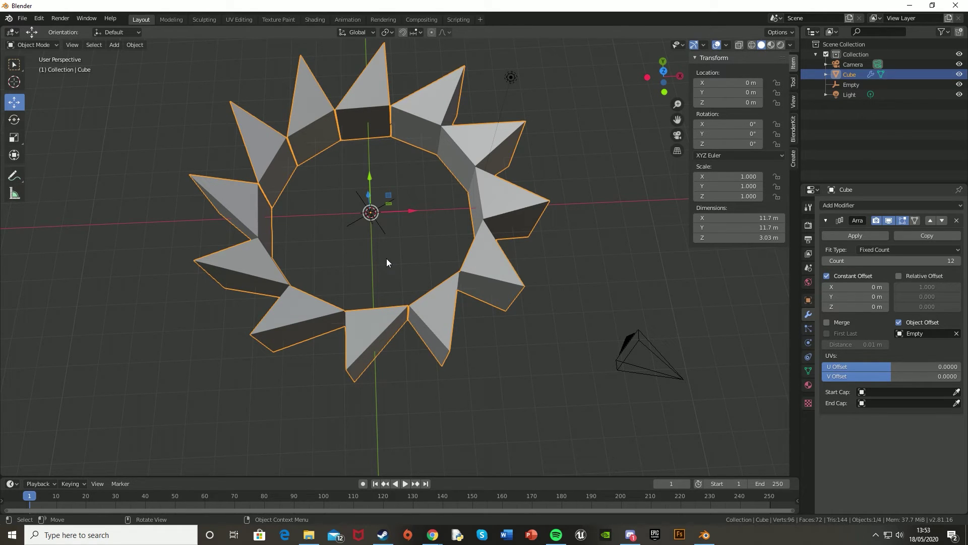
pyautogui.moveTo(386, 263); pyautogui.dragTo(343, 159, button='middle')
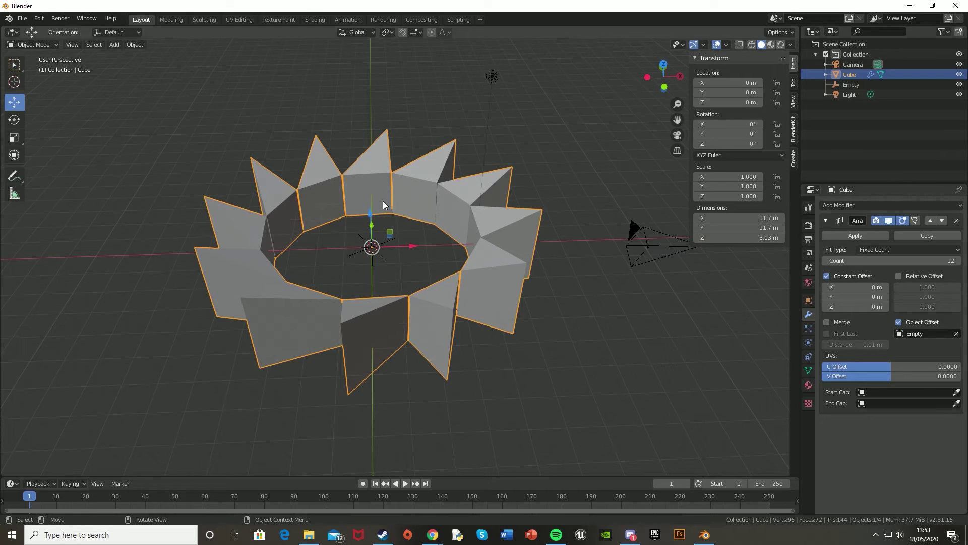
pyautogui.moveTo(383, 201); pyautogui.dragTo(376, 263, button='middle')
pyautogui.scroll(3, 367, 202)
pyautogui.moveTo(367, 201)
pyautogui.mouseDown(button='middle')
pyautogui.moveTo(373, 156)
pyautogui.moveTo(366, 195)
pyautogui.mouseUp(button='middle')
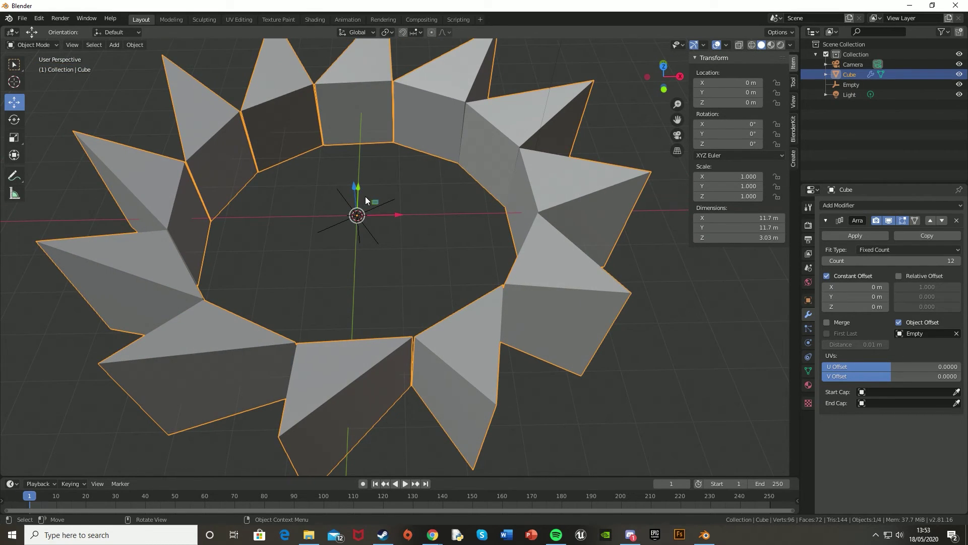
# Select the Empty at the ring's centre and inspect the finished circular array from above and from underneath
pyautogui.click(342, 197)
pyautogui.moveTo(383, 249); pyautogui.dragTo(417, 275, button='middle')
pyautogui.scroll(-4, 383, 217)
pyautogui.scroll(2, 422, 275)
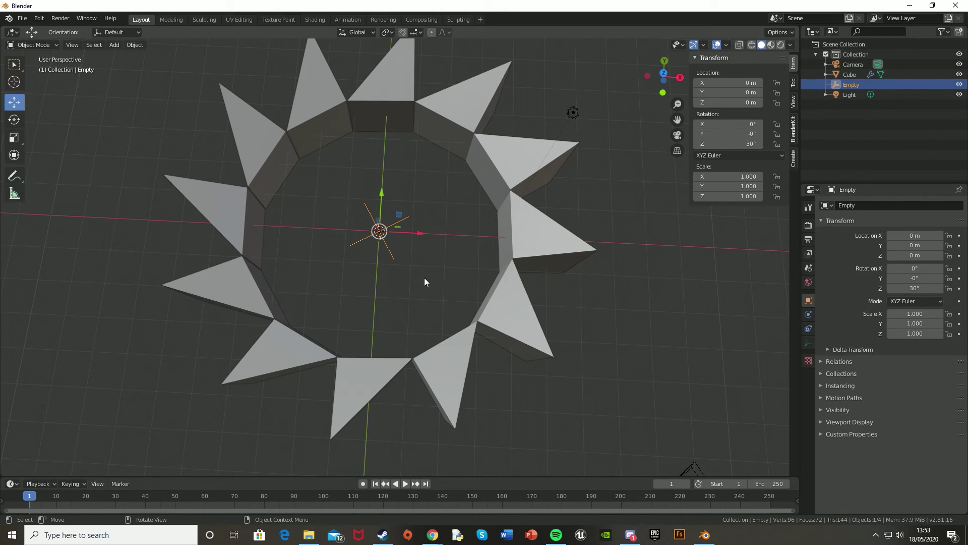
pyautogui.scroll(-3, 424, 277)
pyautogui.moveTo(428, 280); pyautogui.dragTo(439, 124, button='middle')
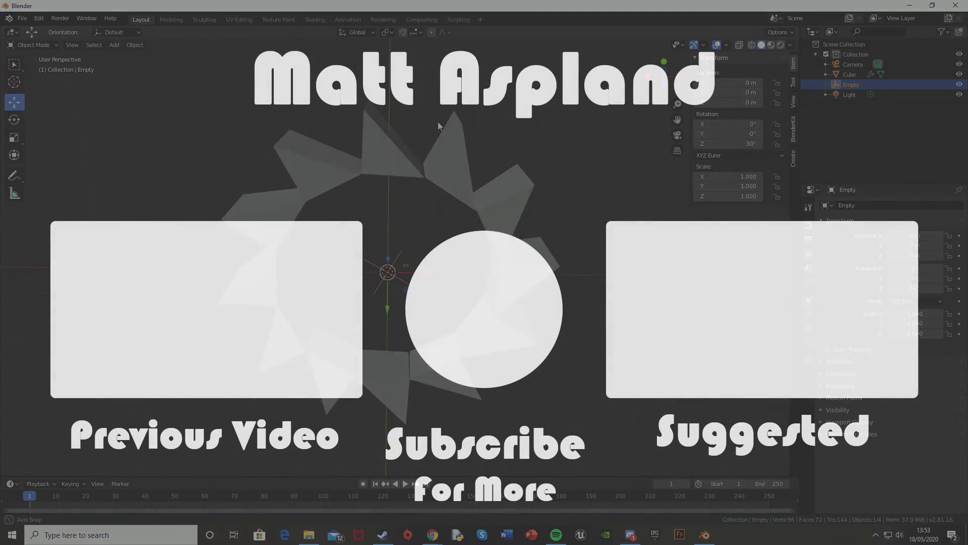